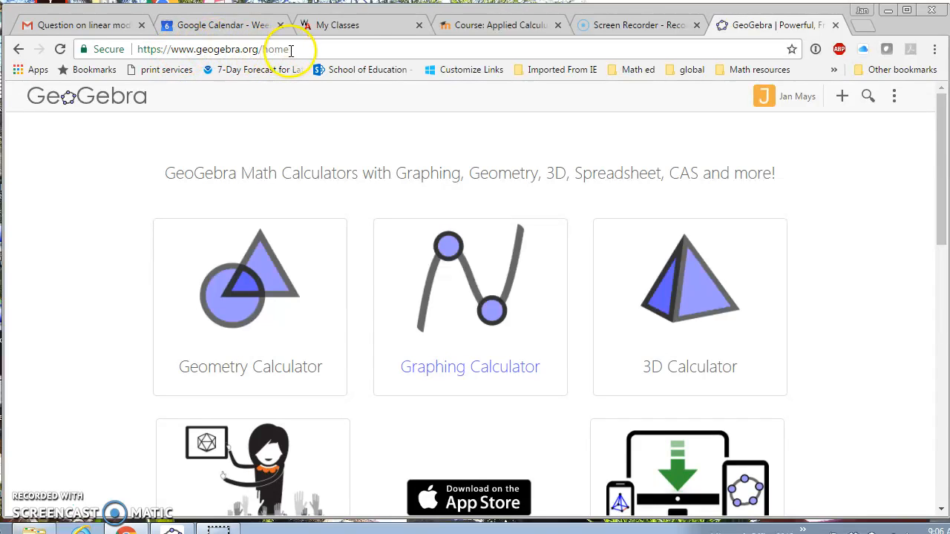
Open the Graphing Calculator and hide its on-screen math keyboard
click(470, 307)
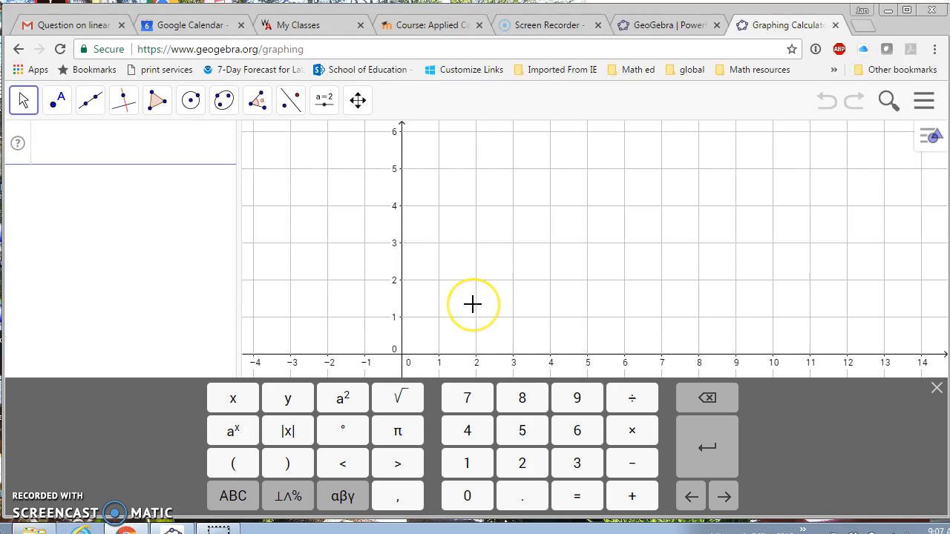
click(937, 391)
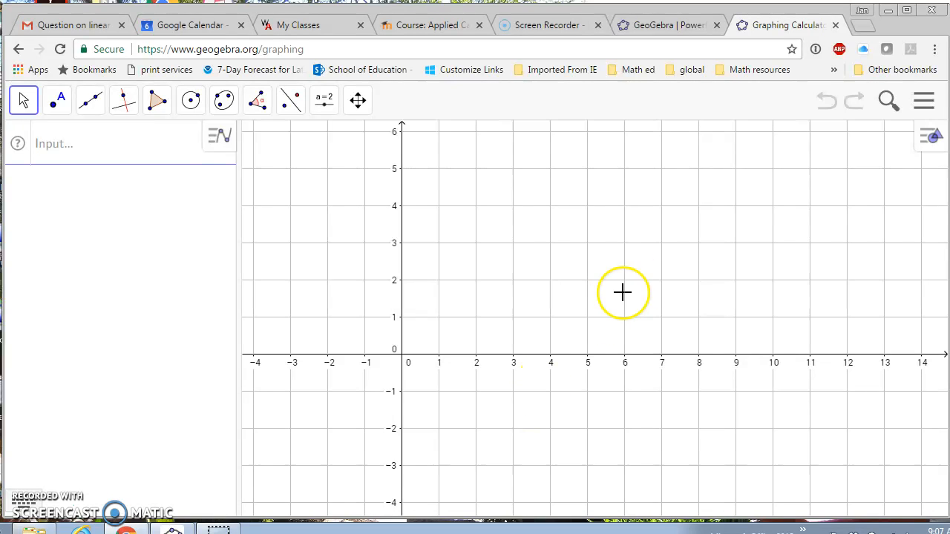
Show the Spreadsheet view alongside the Algebra and Graphics views
click(923, 106)
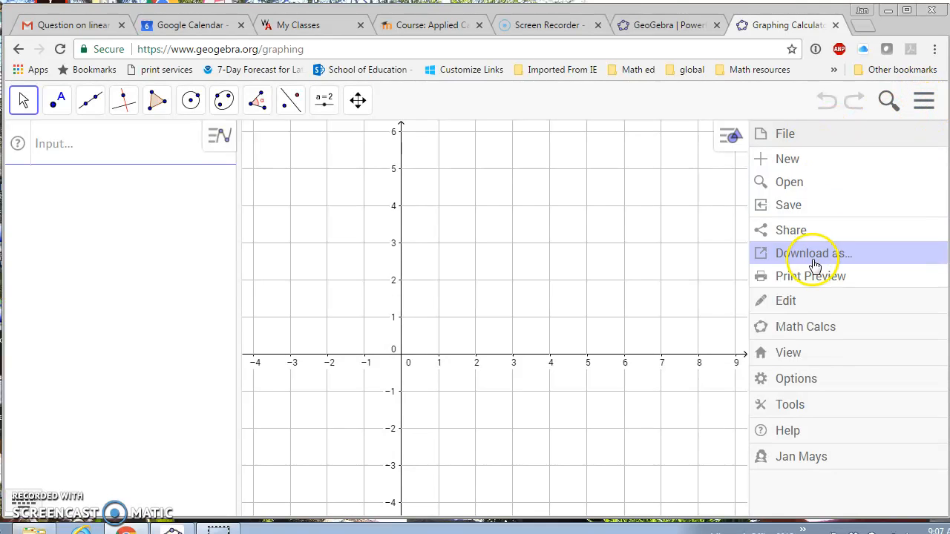
click(789, 356)
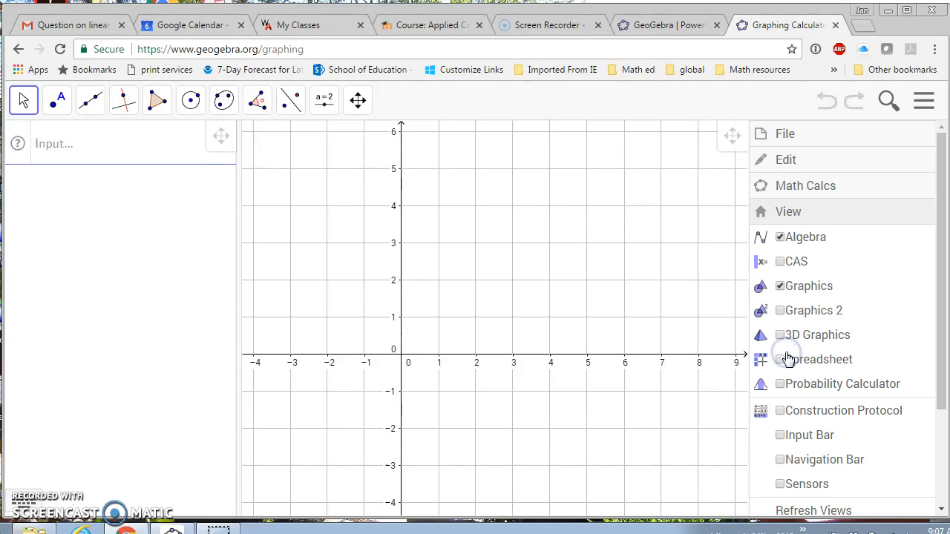
scroll(794, 365, down, 1)
click(816, 337)
click(816, 338)
scroll(816, 335, down, 1)
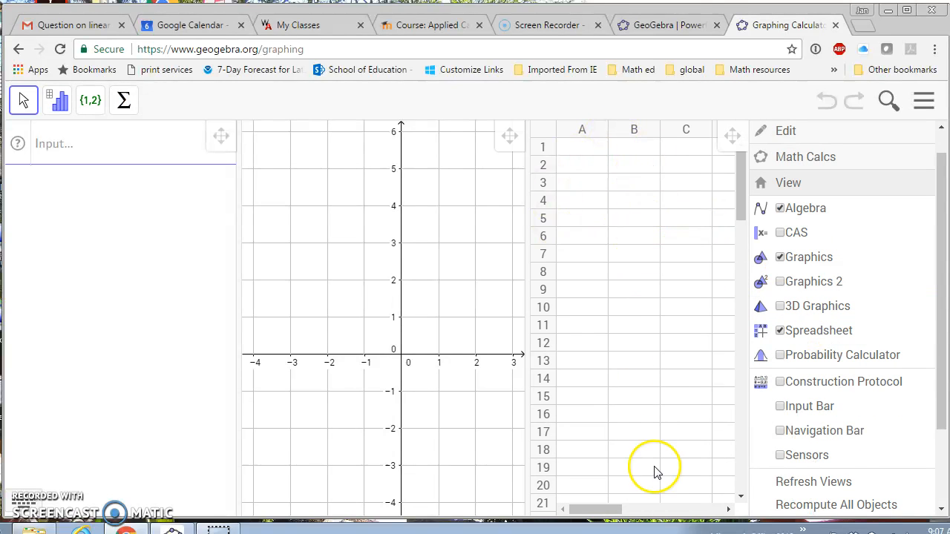
Enter the column headings "time" in cell A1 and "steps" in cell B1 of the spreadsheet
click(633, 167)
click(636, 168)
click(594, 151)
click(593, 154)
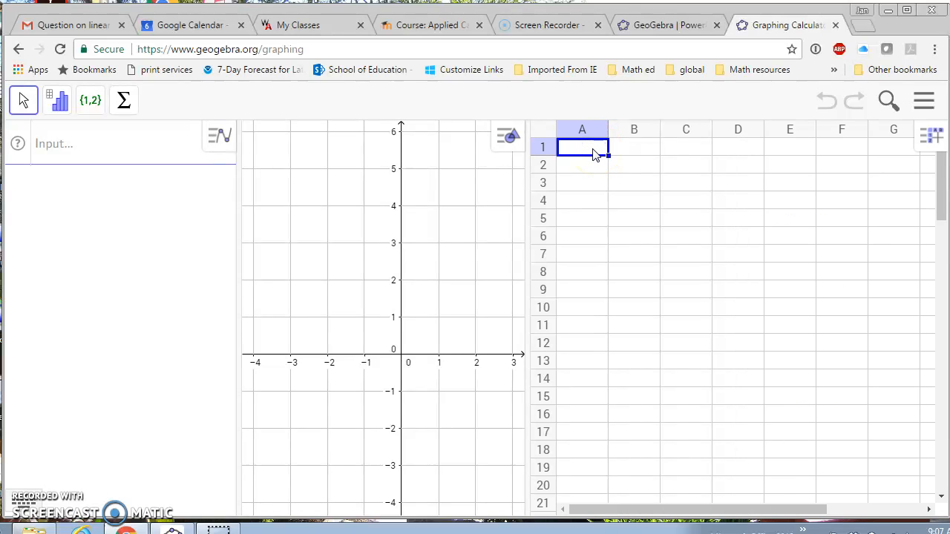
text(tim)
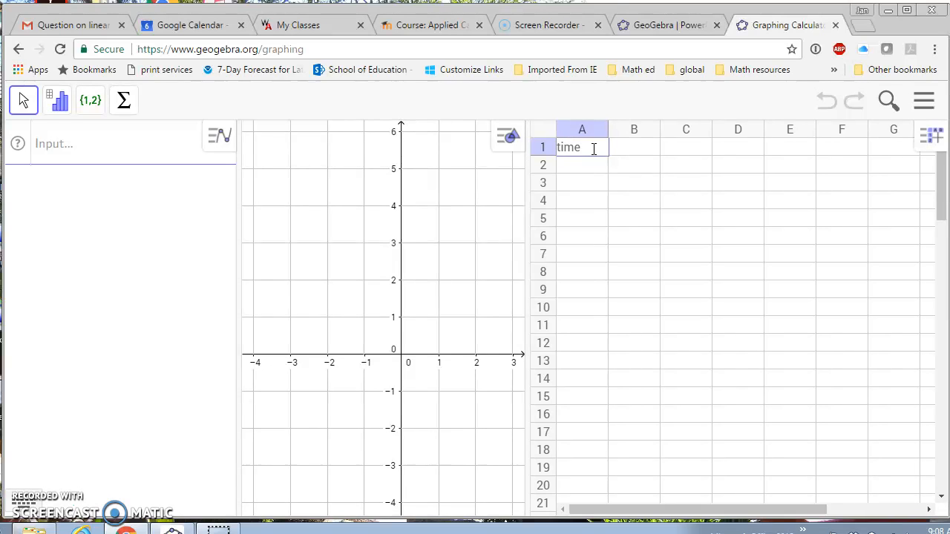
text(e)
key(Tab)
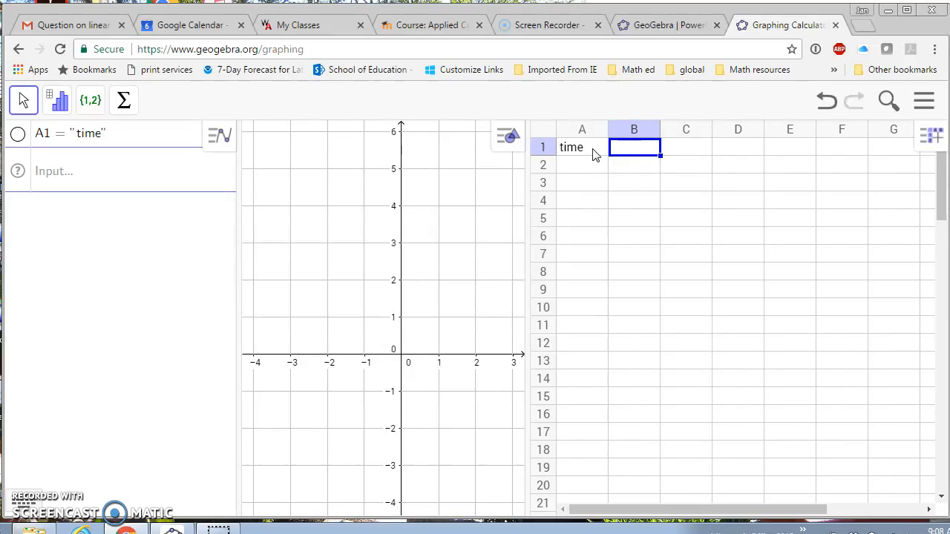
text(steps)
click(598, 159)
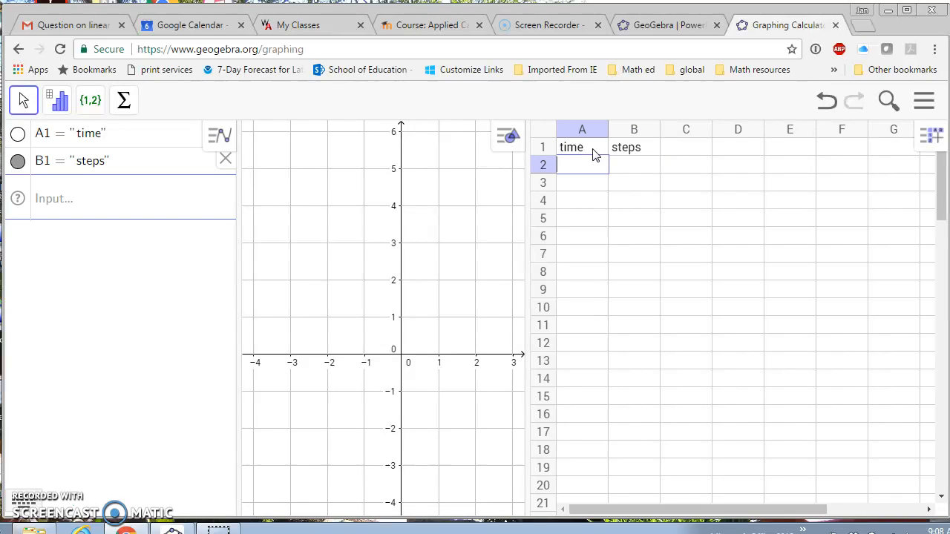
Fill the time column, cells A2 to A6, with 10, 20, 30, 40 and 50
click(605, 168)
click(606, 164)
key(Return)
text(2)
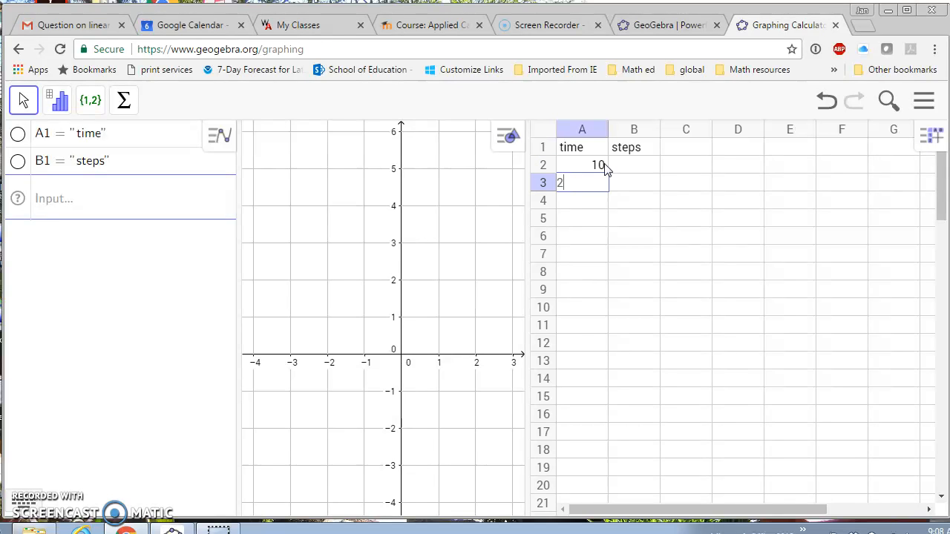
text(0)
key(Return)
text(30)
key(Return)
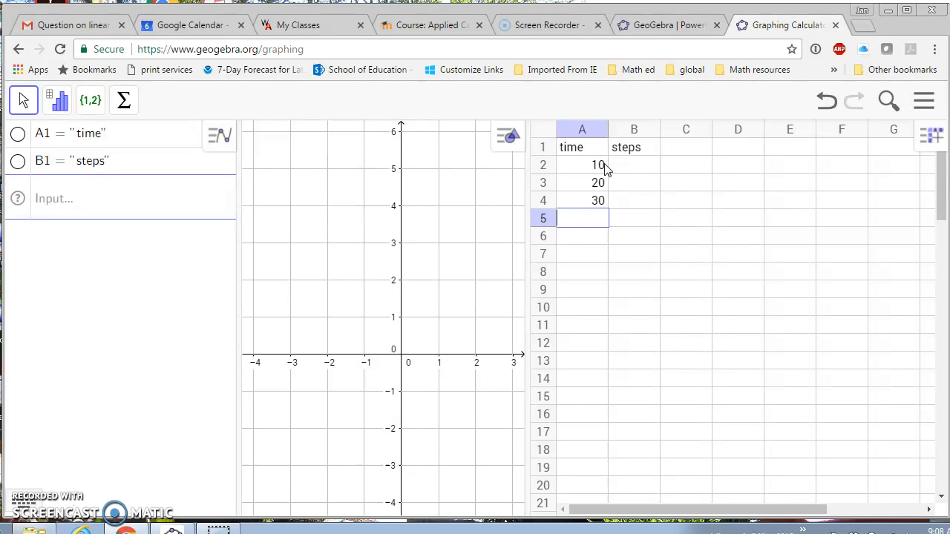
key(Return)
key(Return)
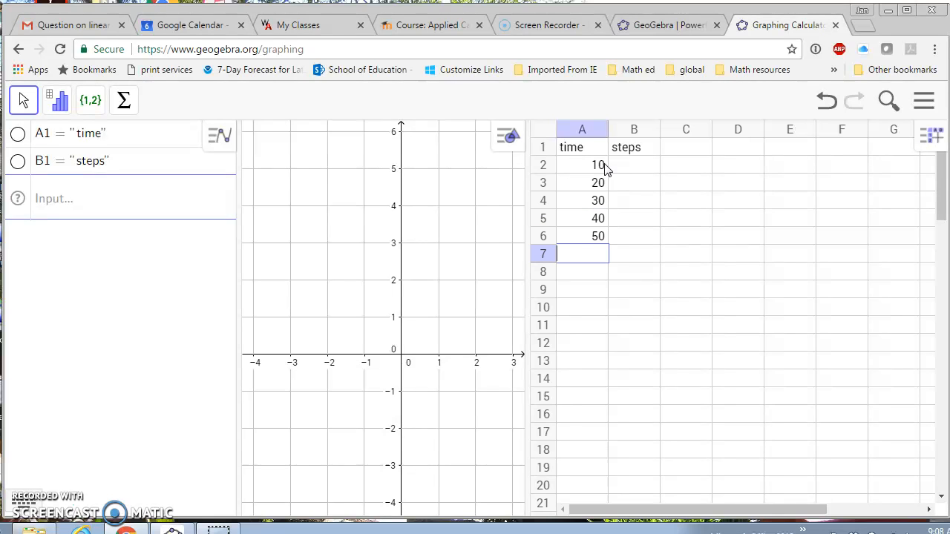
Fill the steps column, cells B2 to B6, with 17, 33, 49, 65 and 82
click(636, 173)
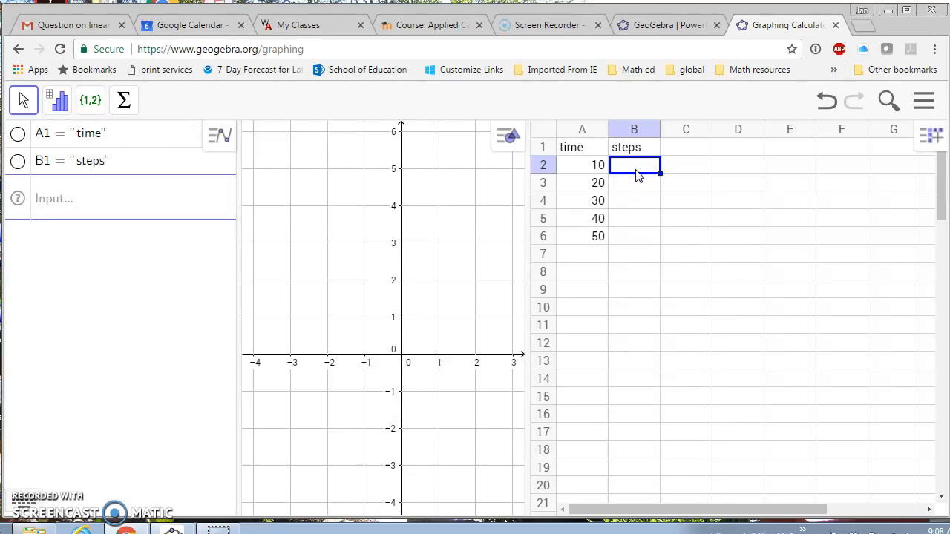
text(17)
key(Return)
text(33)
key(Return)
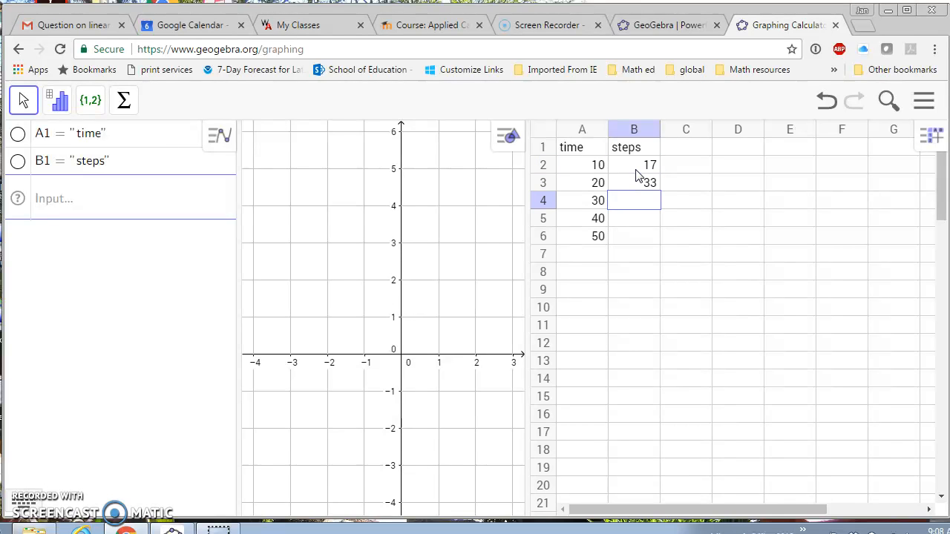
key(Return)
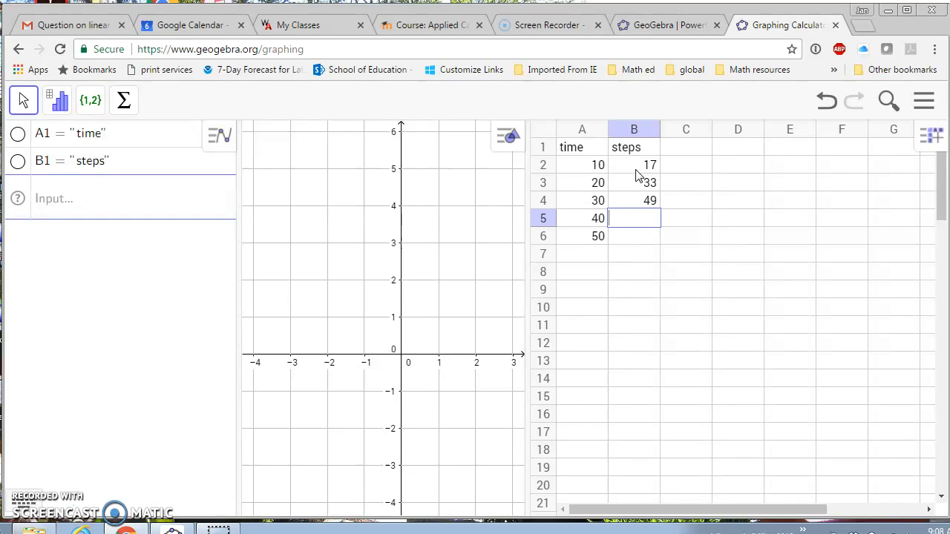
text(65)
key(Return)
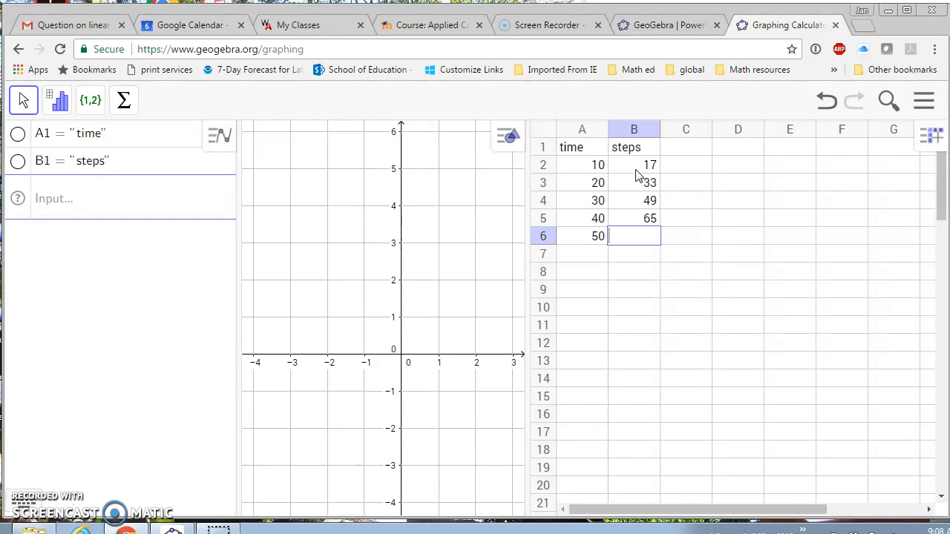
text(82)
key(Return)
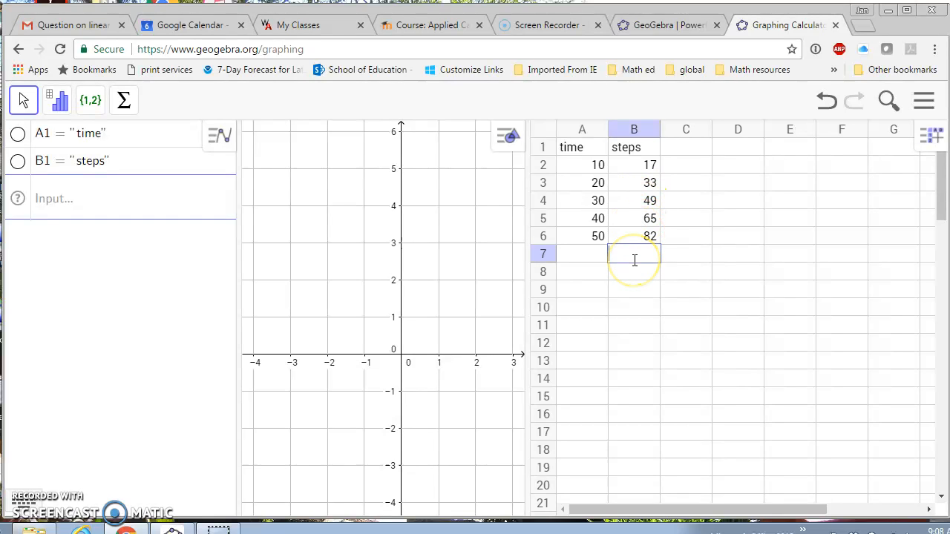
Run a Two Variable Regression Analysis on the time and steps values in cells A2:B6
drag(572, 165, 641, 238)
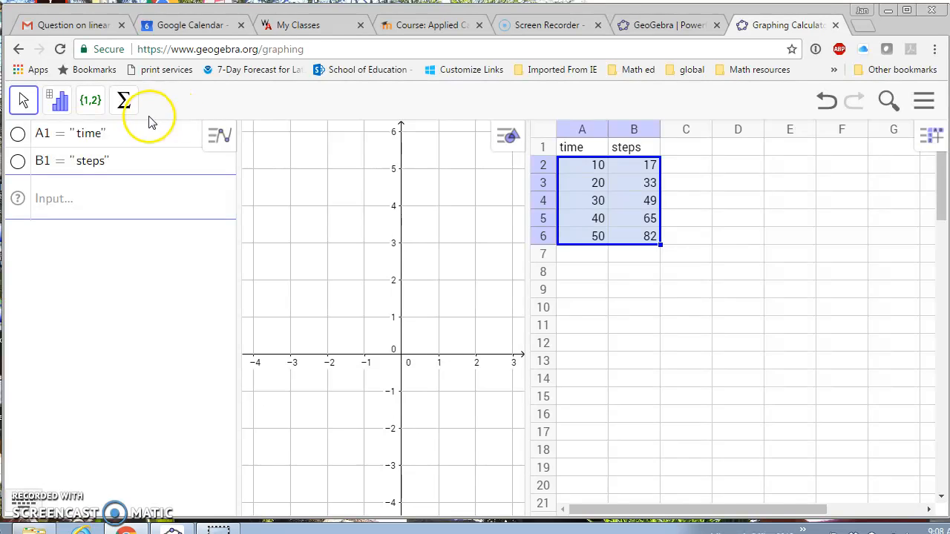
click(67, 117)
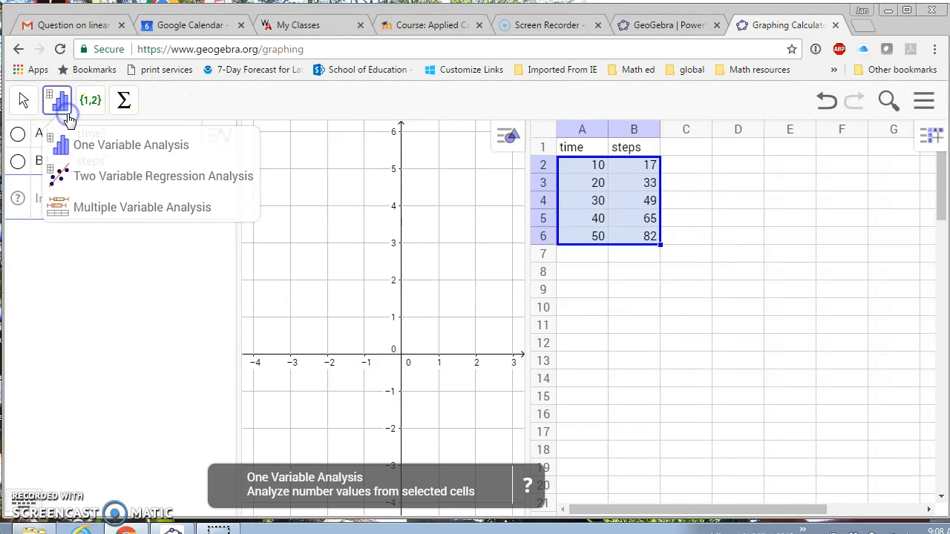
click(95, 181)
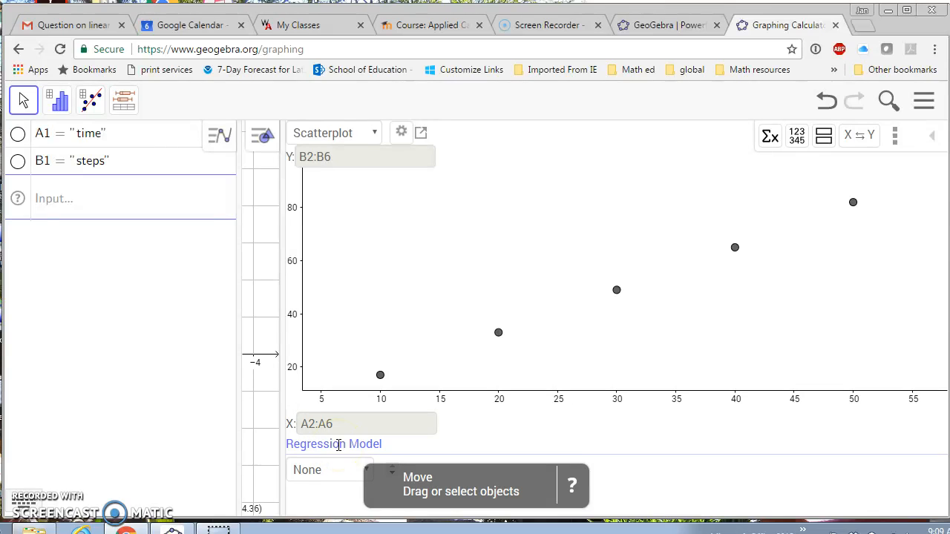
Fit a Linear regression model to the scatterplot and evaluate it at x = 60
click(366, 469)
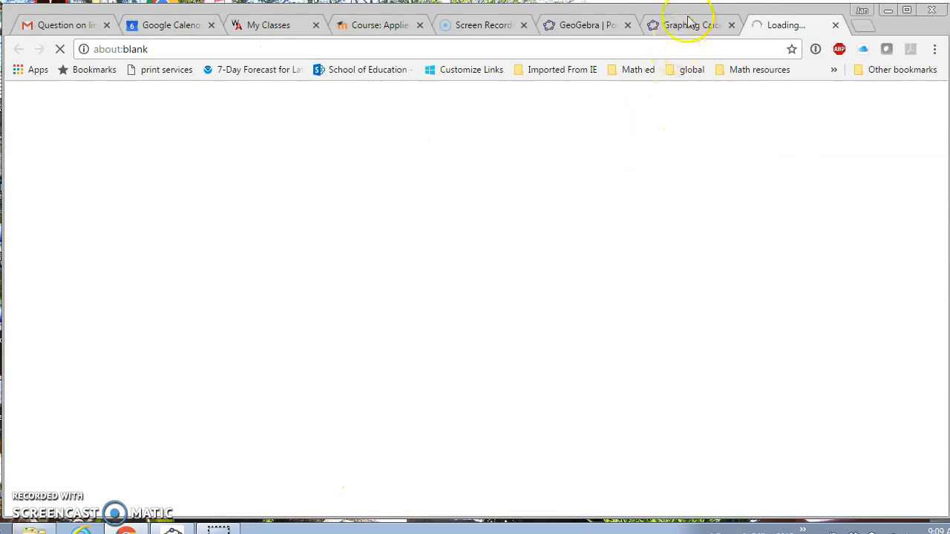
click(688, 25)
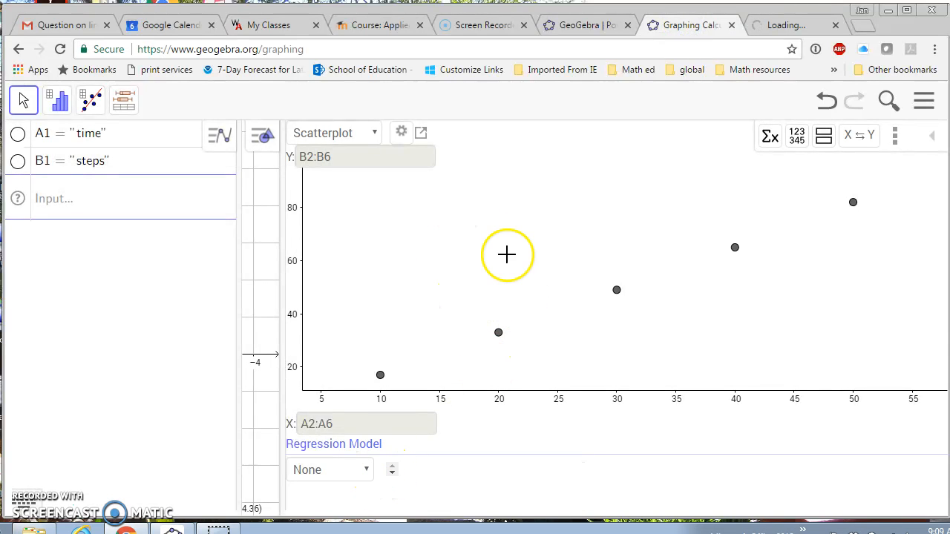
click(367, 470)
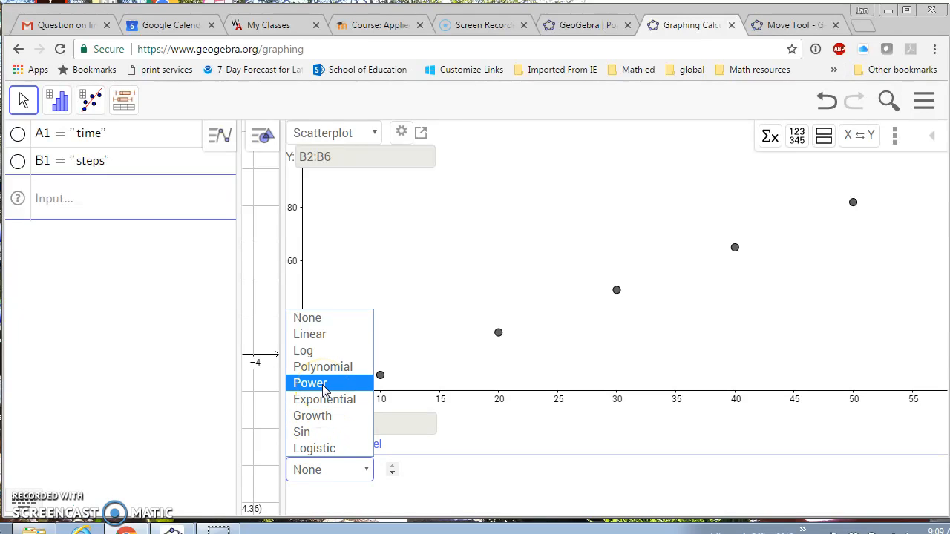
click(319, 337)
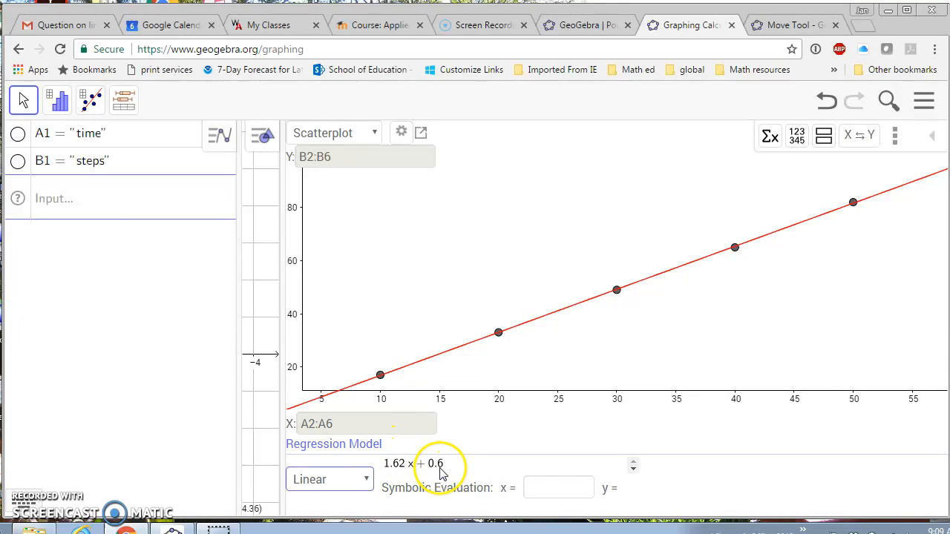
click(534, 484)
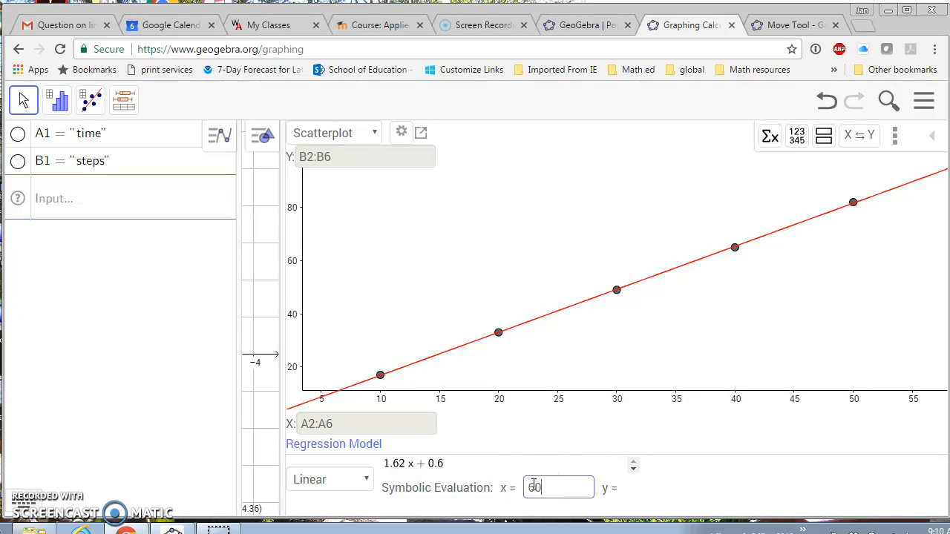
key(Return)
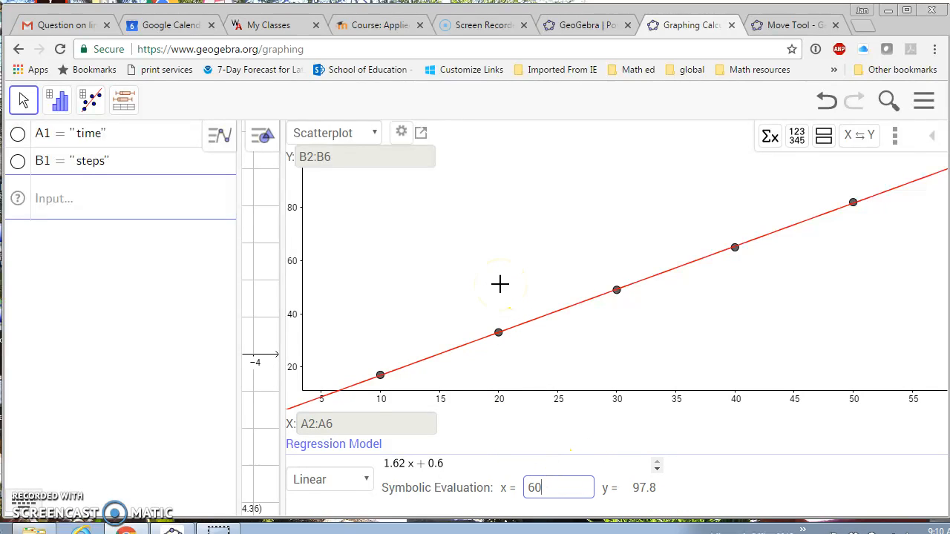
Change the regression model to Polynomial of degree 2 and review the available degree options
click(367, 479)
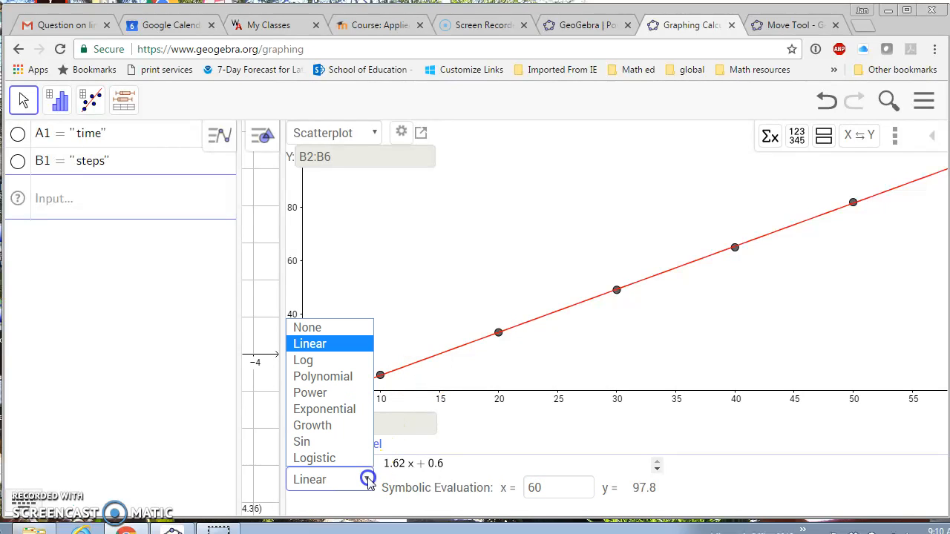
click(308, 377)
click(307, 376)
click(322, 483)
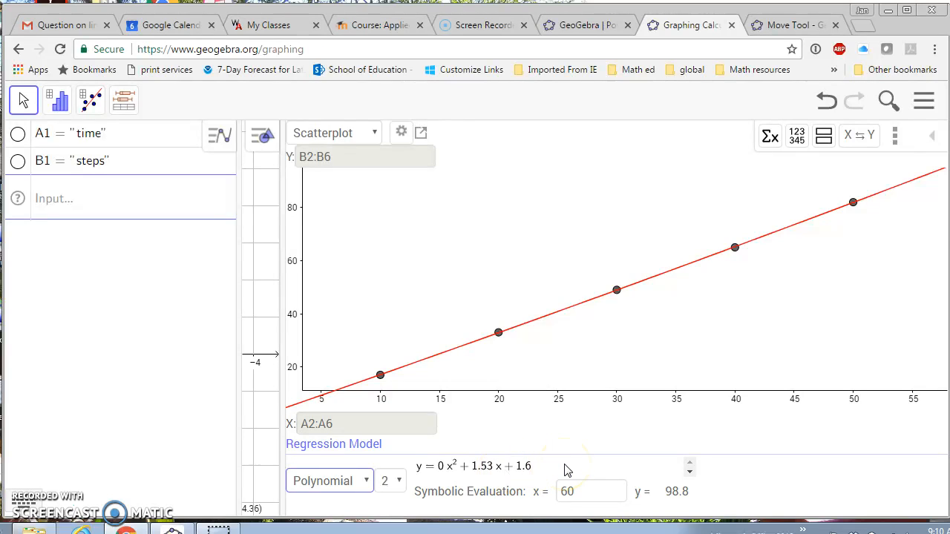
click(401, 484)
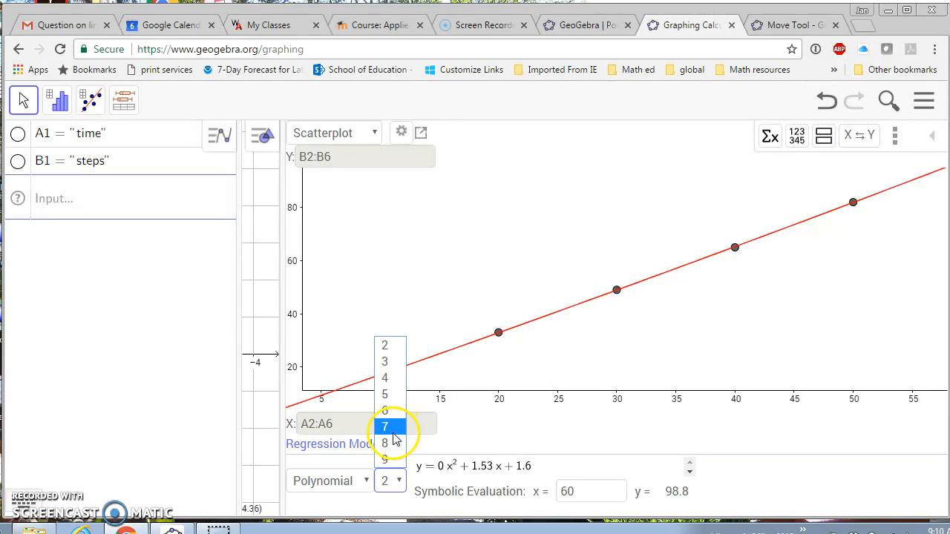
click(515, 440)
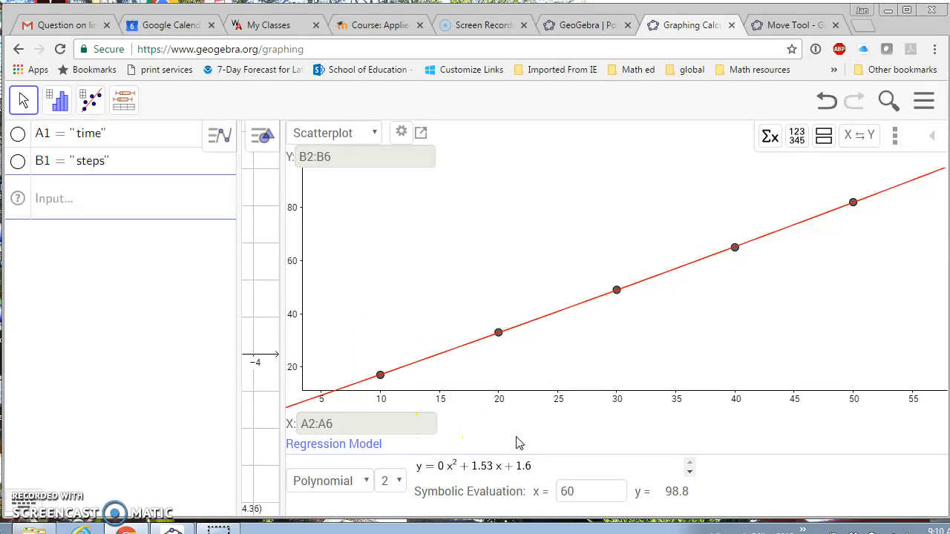